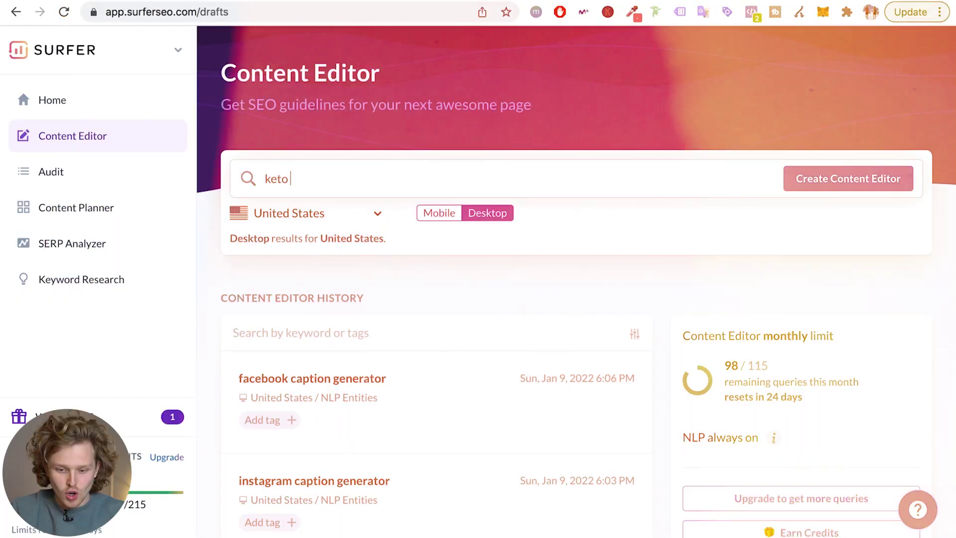
Step: Type the keyword 'keto coconut cream pie' into the Content Editor search box
type("d")
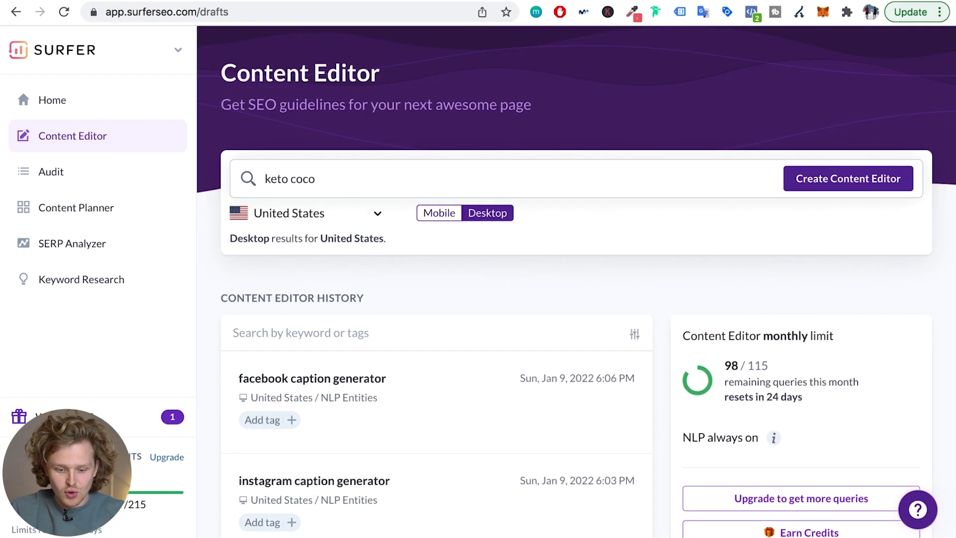
type("oconut cream pie")
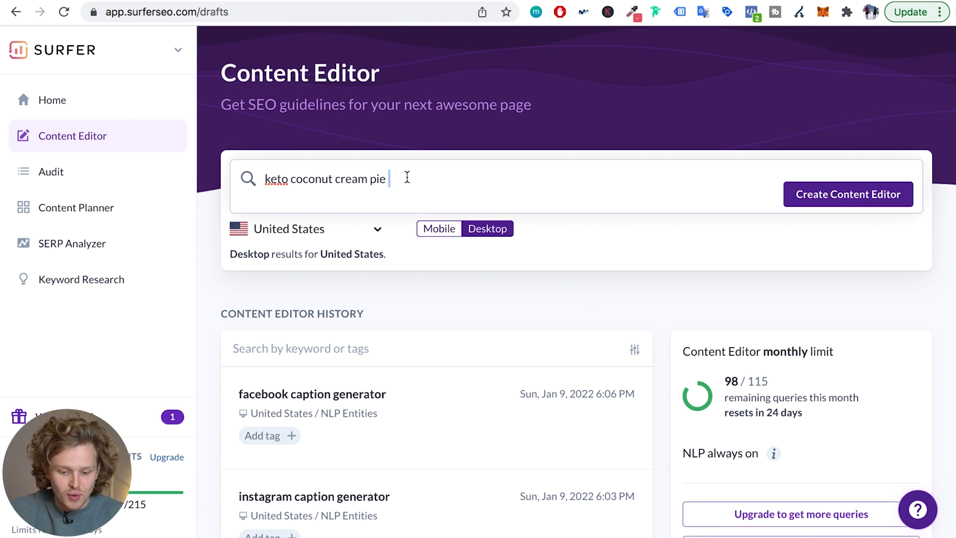
Step: Duplicate the keyword onto a second line and prefix that copy with 'low fat'
key("ctrl+a")
key("ctrl+c")
key("End")
key("Return")
key("ctrl+v")
key("Return")
left_click(266, 197)
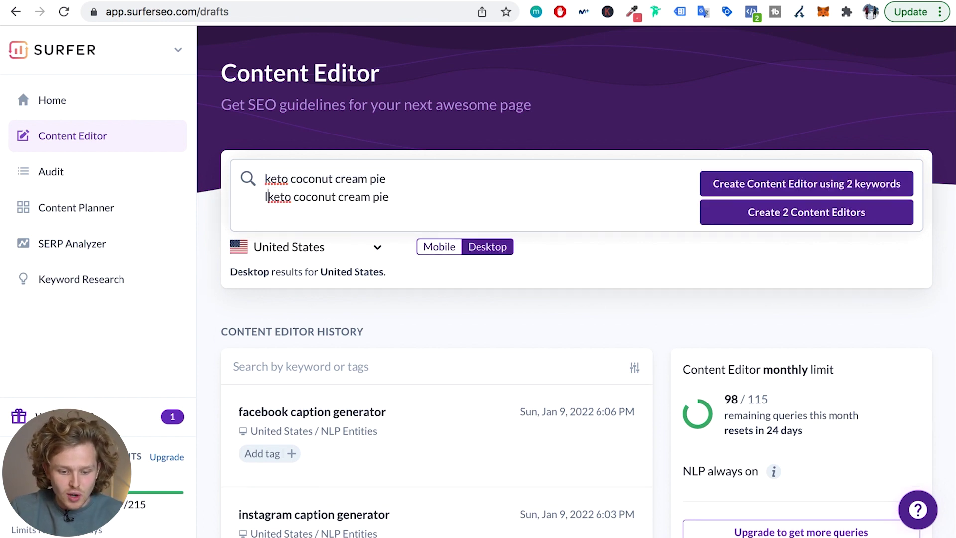
type("low fat")
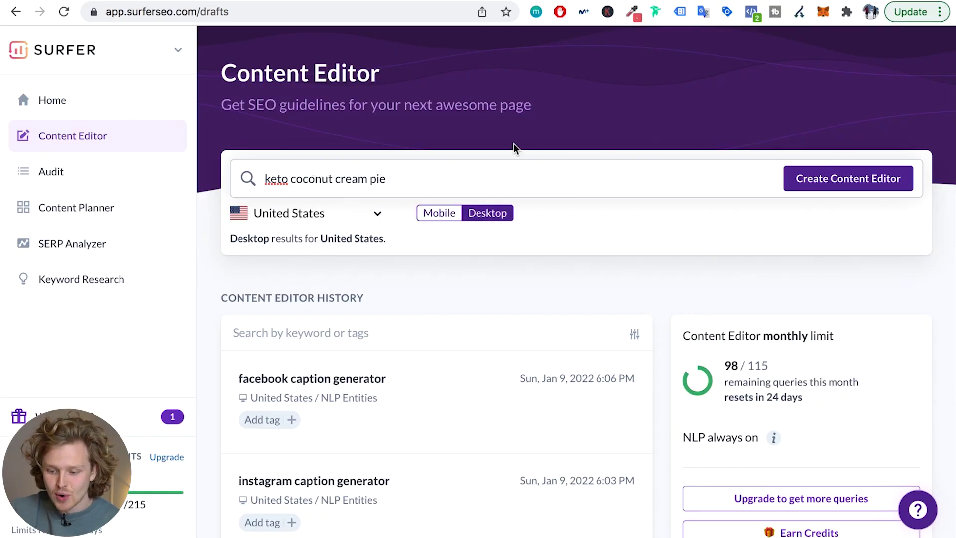
Step: Create the Content Editor draft for 'keto coconut cream pie'
left_click(889, 185)
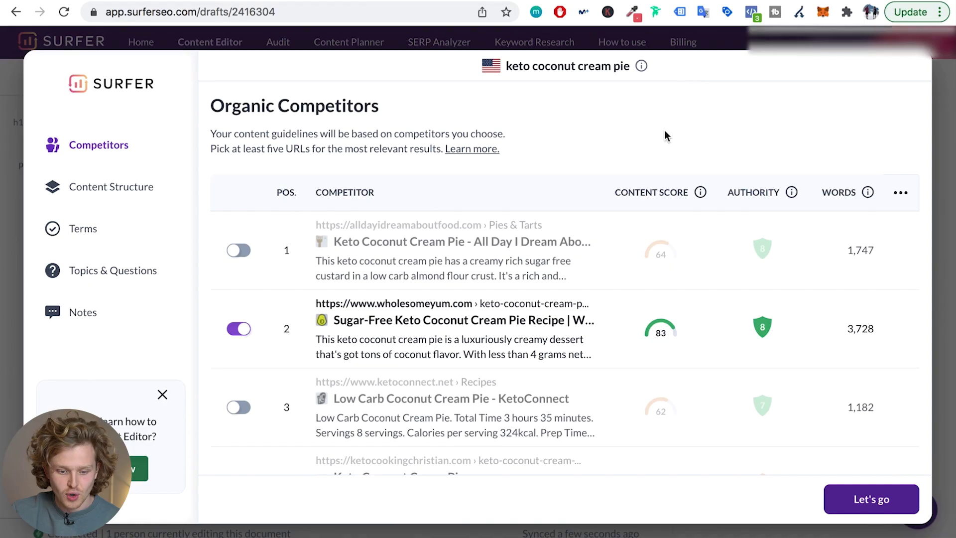
Step: Include position-1 competitor alldayidreamaboutfood.com and scroll to the content structure targets (2514 words)
scroll(665, 135, "down", 1)
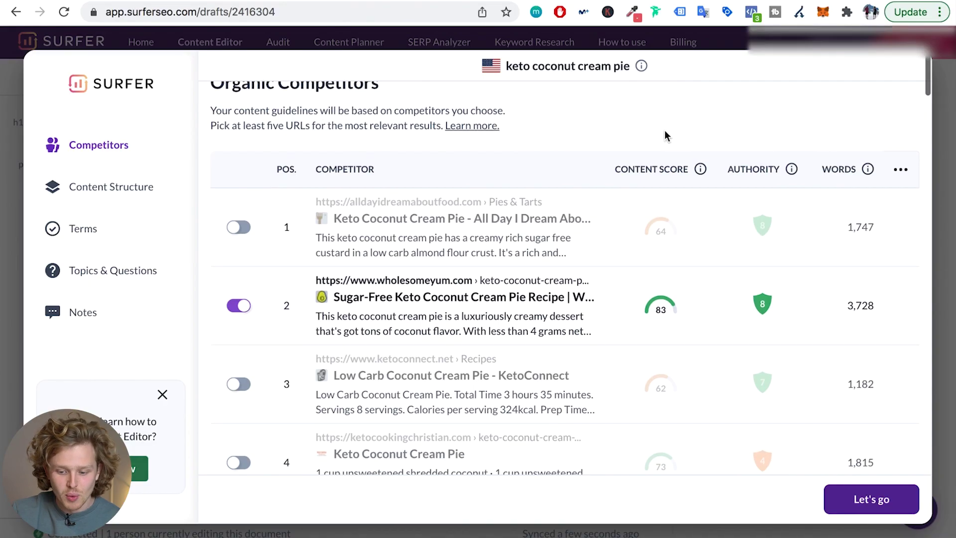
scroll(665, 134, "up", 1)
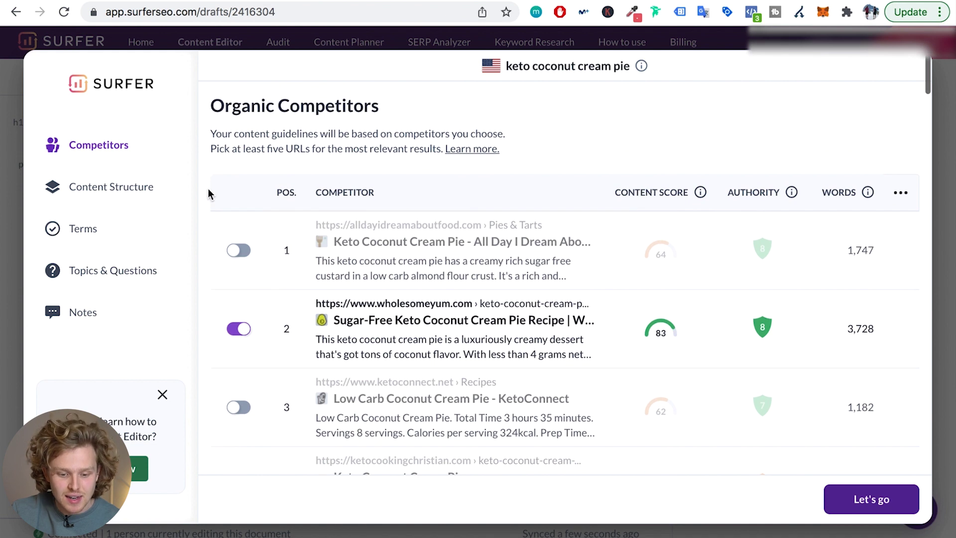
scroll(470, 188, "down", 2)
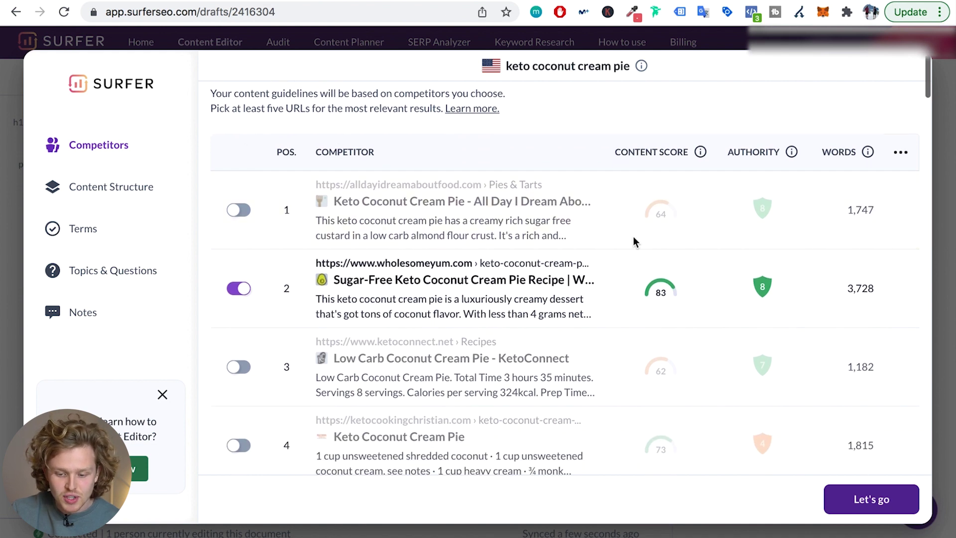
scroll(598, 265, "down", 2)
scroll(335, 248, "down", 7)
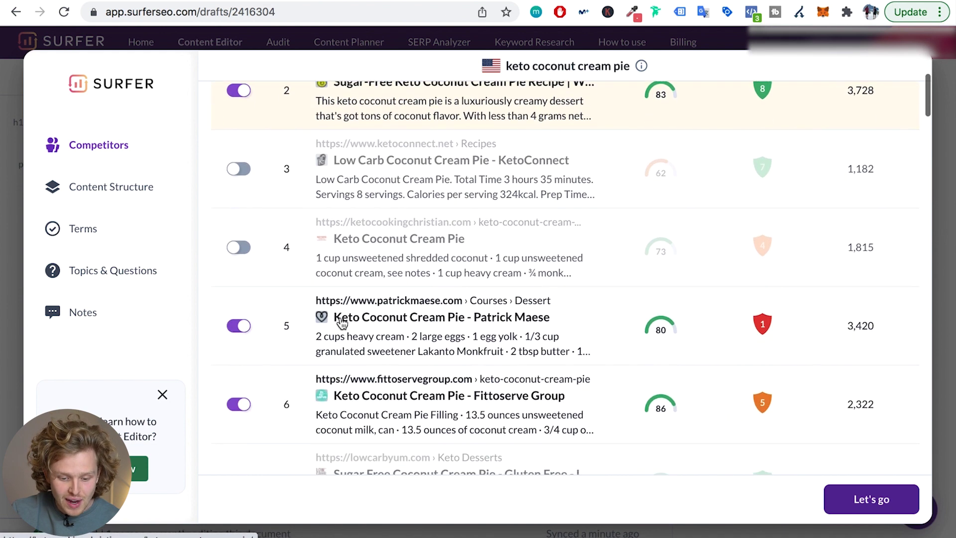
scroll(359, 404, "down", 15)
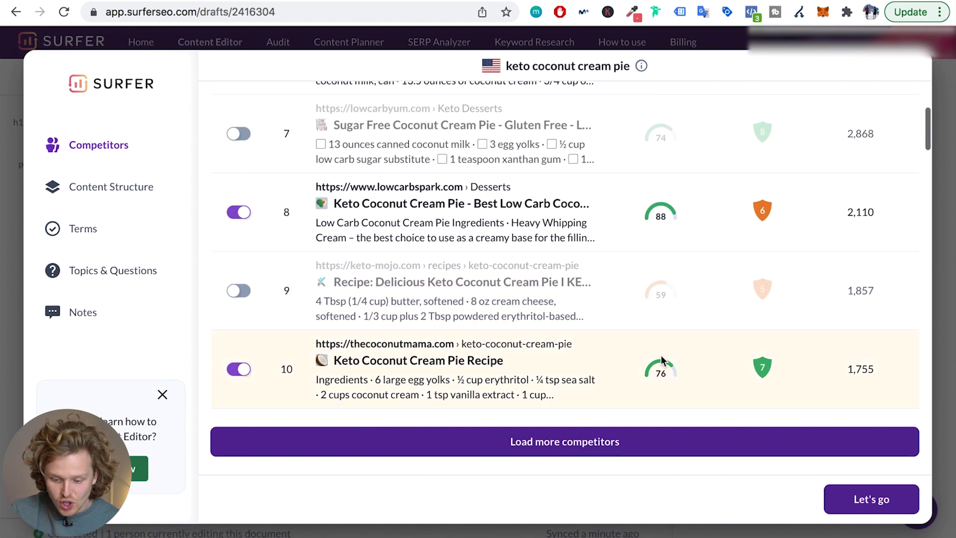
scroll(659, 356, "up", 20)
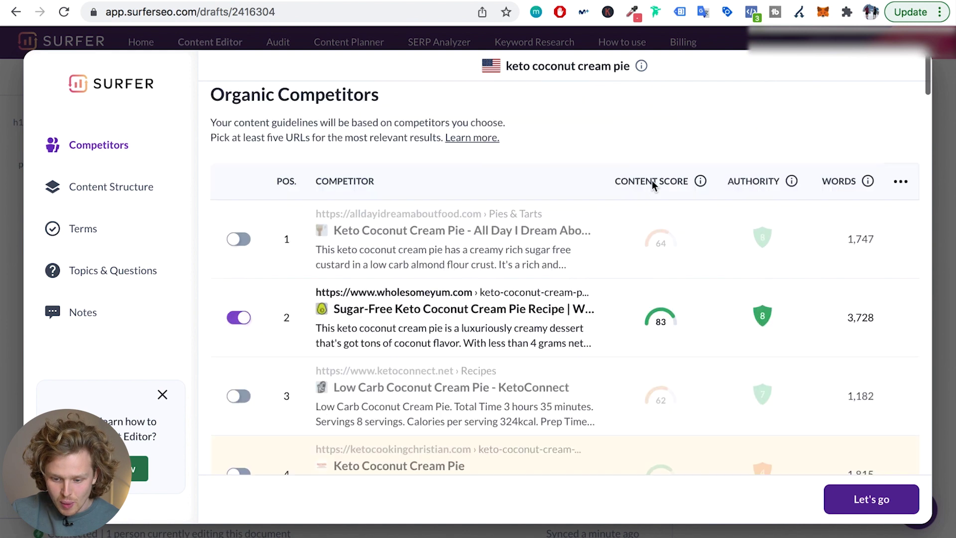
scroll(657, 349, "down", 2)
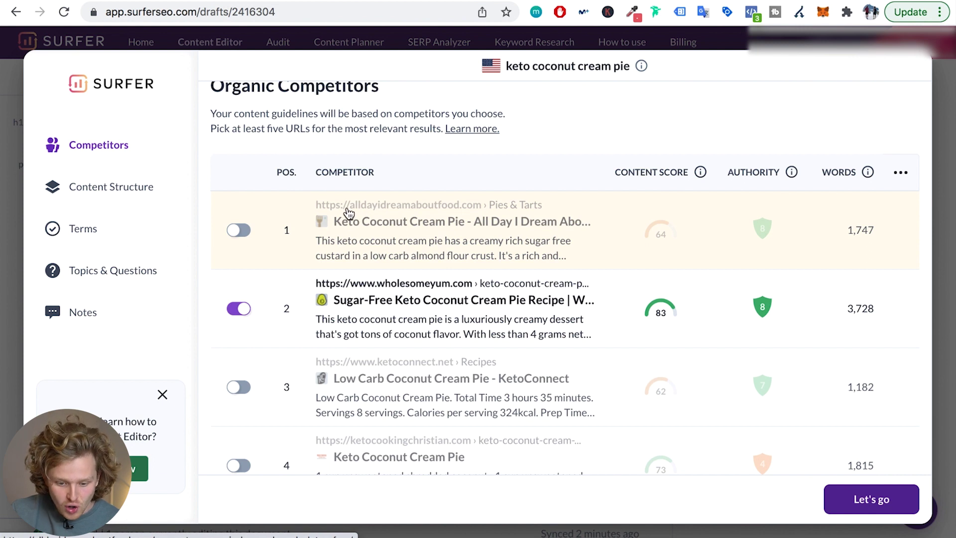
left_click(237, 231)
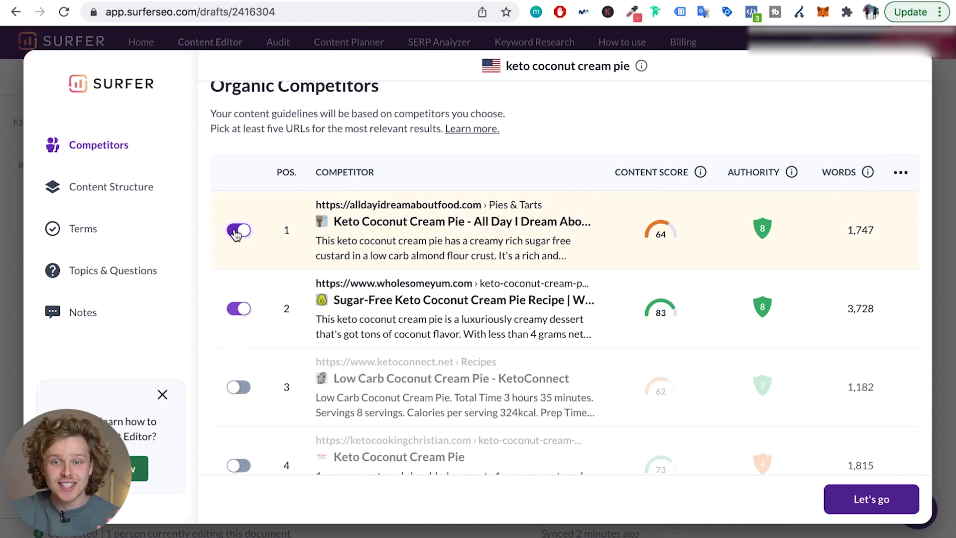
scroll(236, 233, "down", 10)
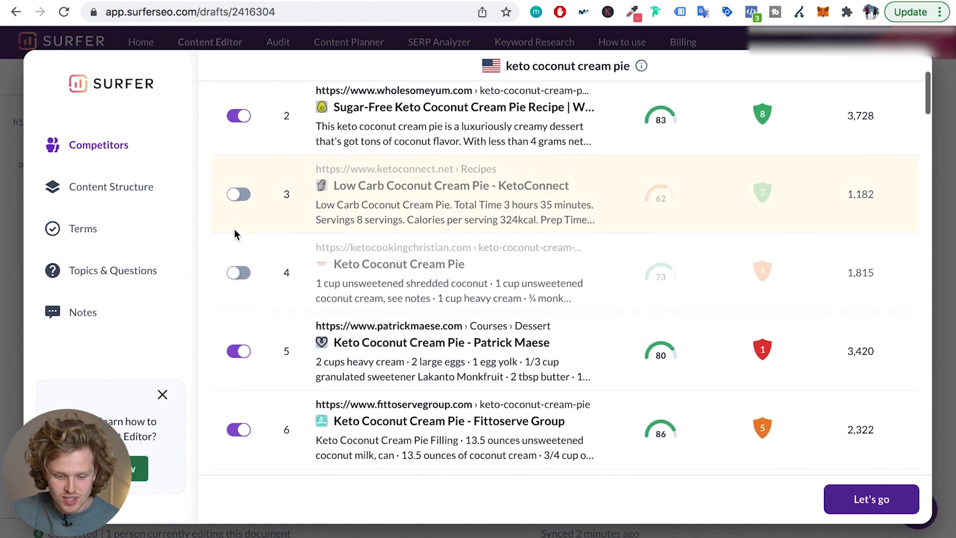
scroll(235, 231, "down", 8)
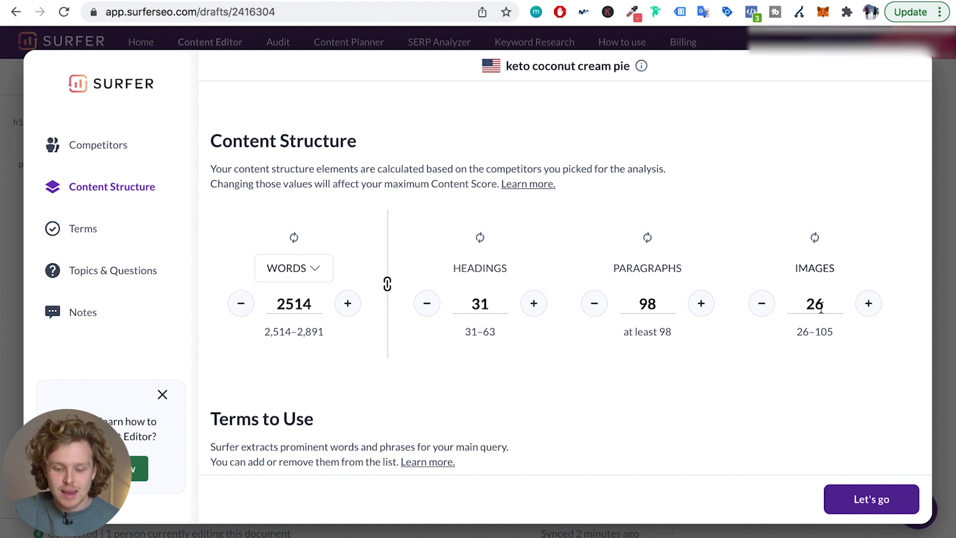
Step: Scroll through the Terms to Use chips, where 80 of 330 terms are included
scroll(821, 309, "down", 1)
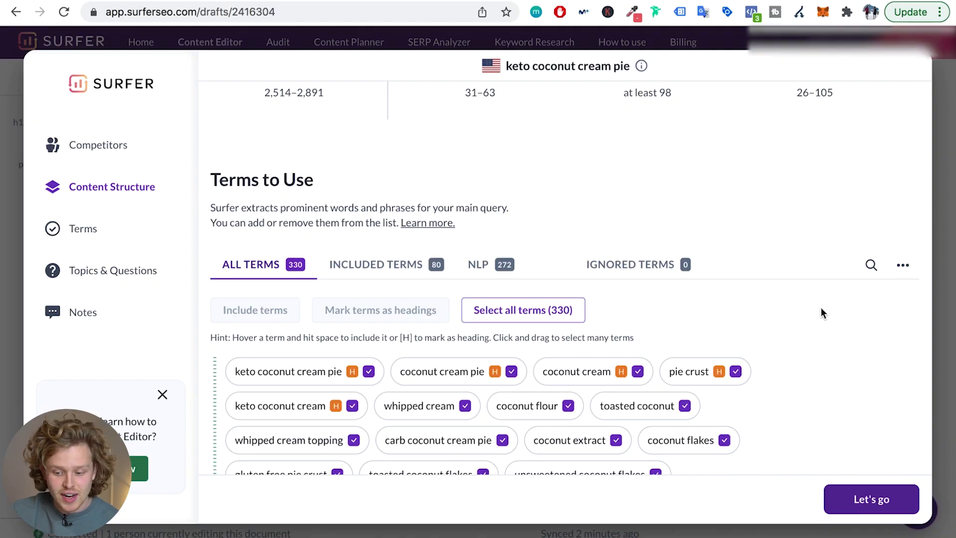
scroll(822, 308, "down", 3)
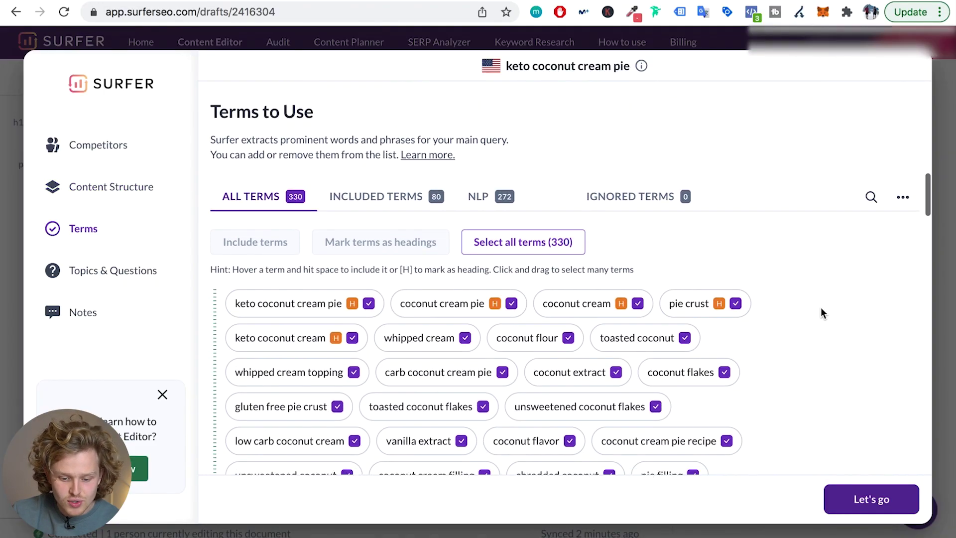
scroll(384, 192, "down", 3)
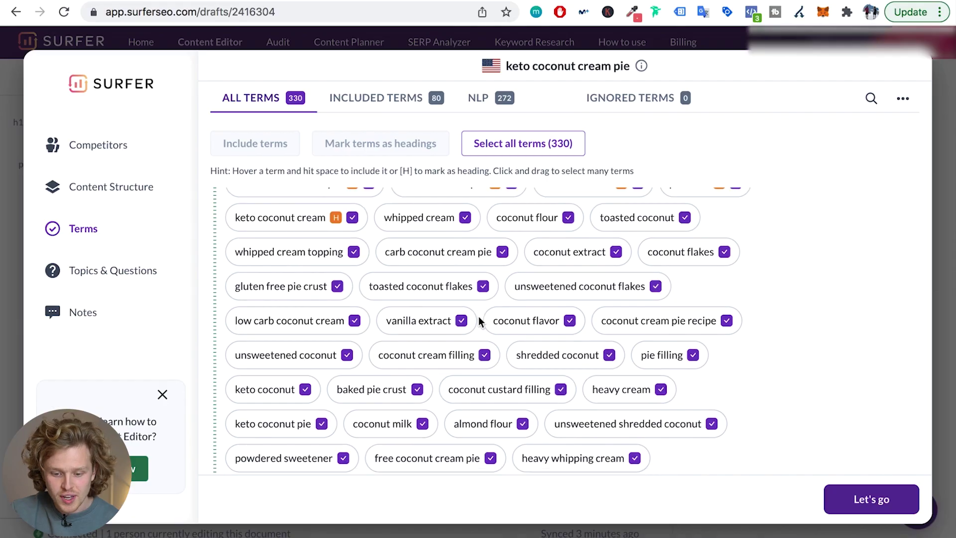
scroll(479, 320, "down", 2)
scroll(480, 320, "down", 3)
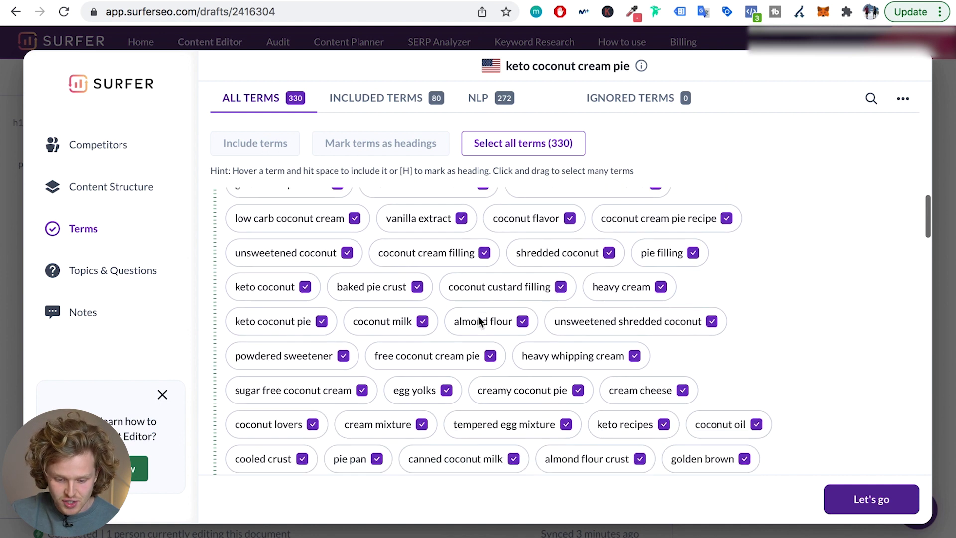
scroll(479, 319, "down", 5)
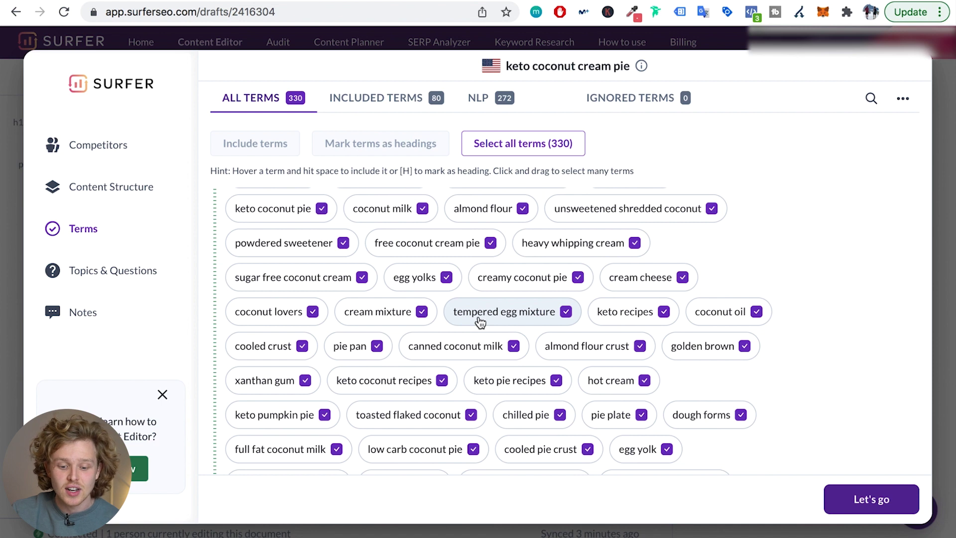
scroll(479, 322, "down", 6)
scroll(479, 321, "down", 4)
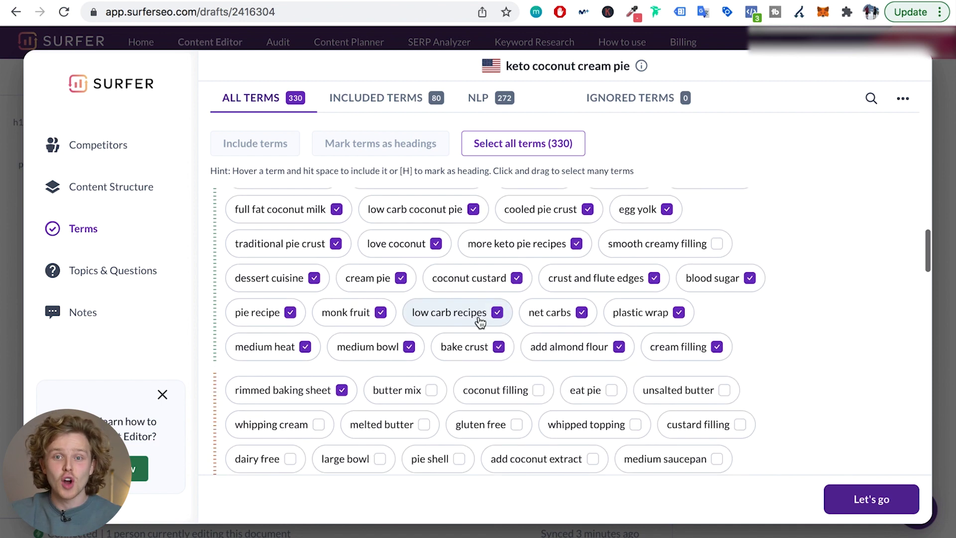
scroll(479, 323, "down", 3)
scroll(480, 321, "up", 2)
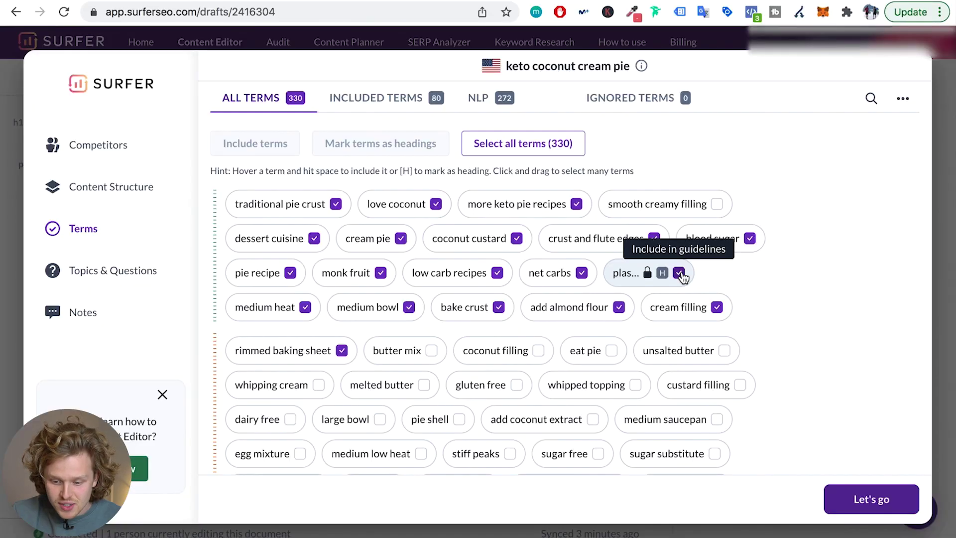
Step: Exclude 'plastic wrap' and include 'coconut filling' in the term guidelines
left_click(680, 274)
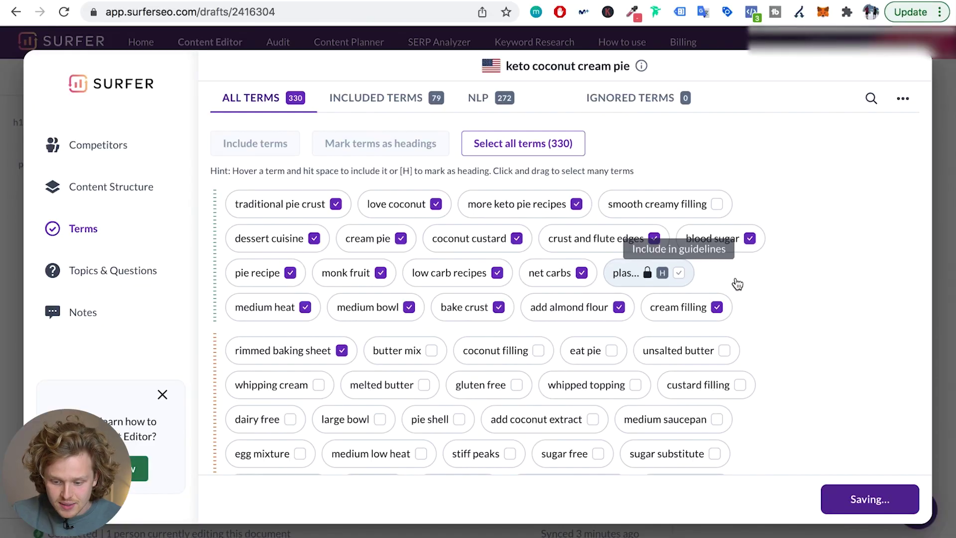
mouse_move(541, 356)
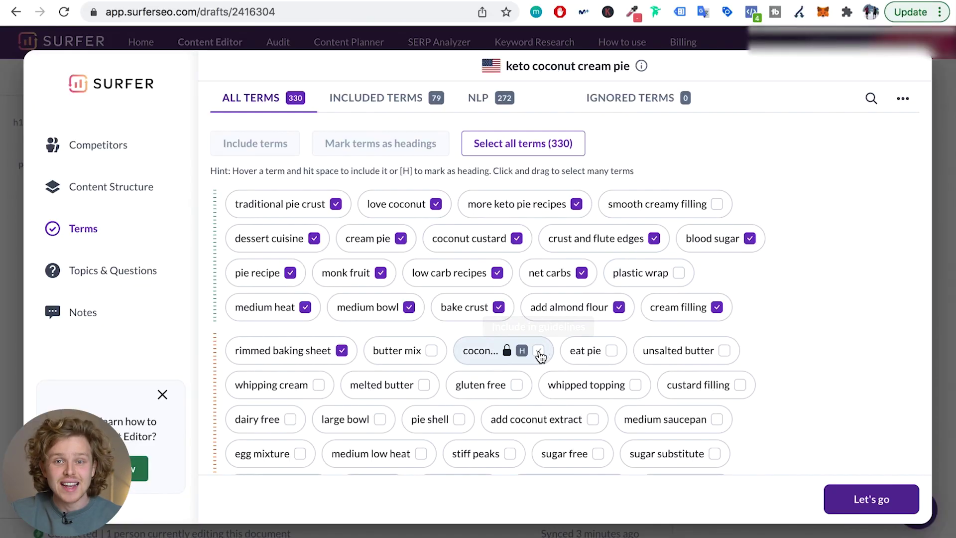
left_click(539, 351)
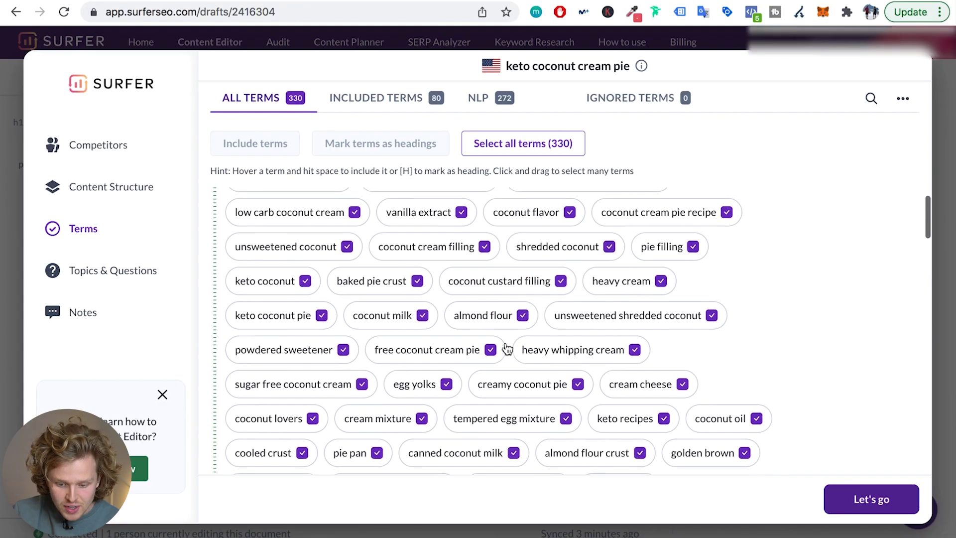
Step: Mark 'toasted coconut' as a heading term
scroll(507, 348, "up", 5)
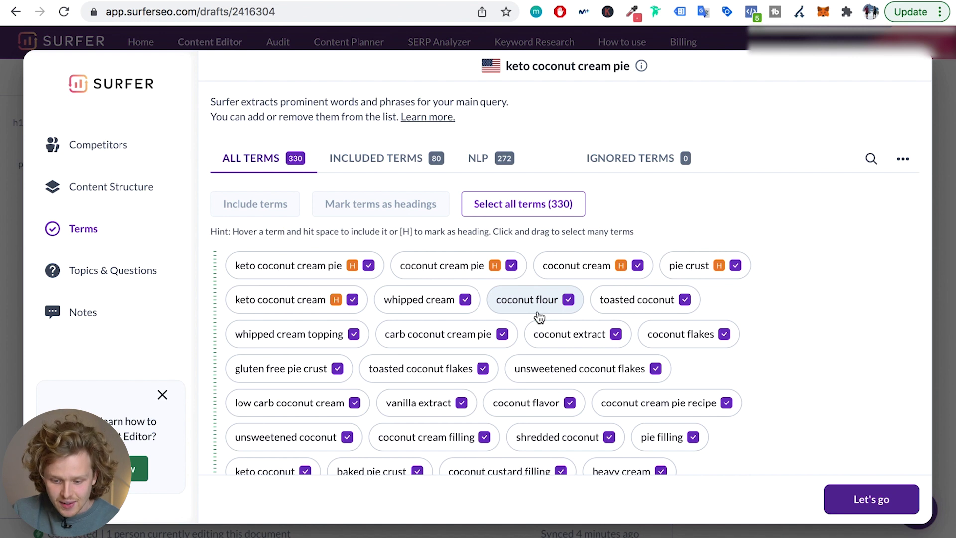
left_click(640, 302)
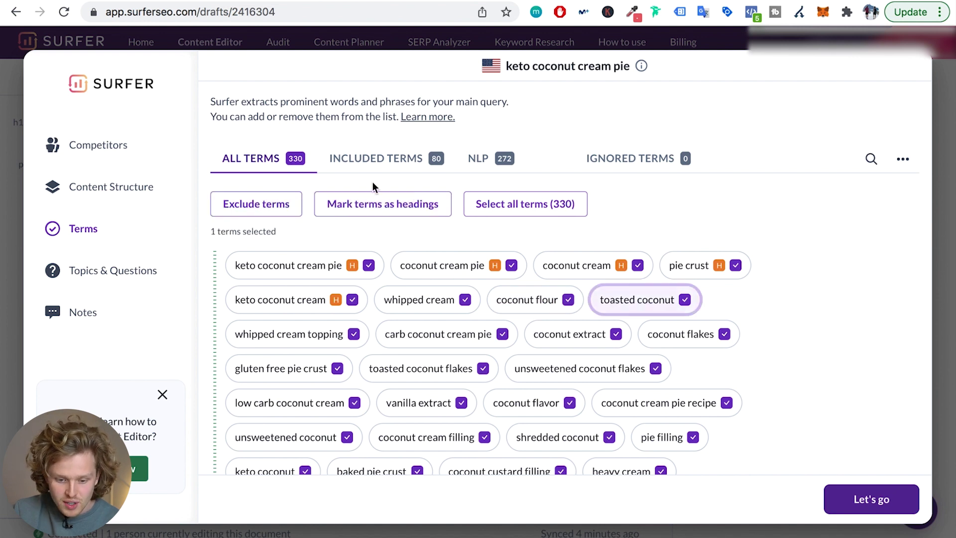
left_click(382, 210)
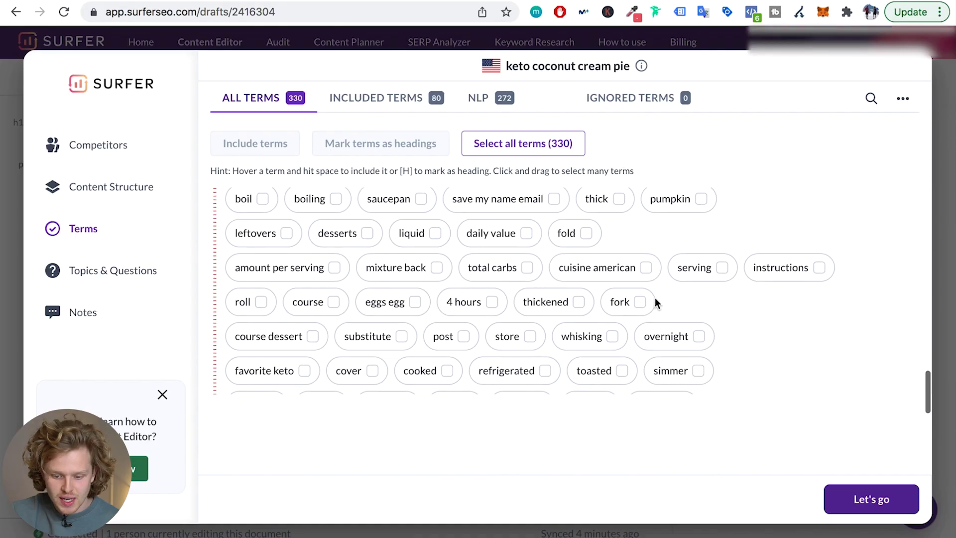
Step: Include the topic 'How To Make A Keto Coconut Cream Pie', leave Notes empty, and finish setup
scroll(656, 298, "down", 10)
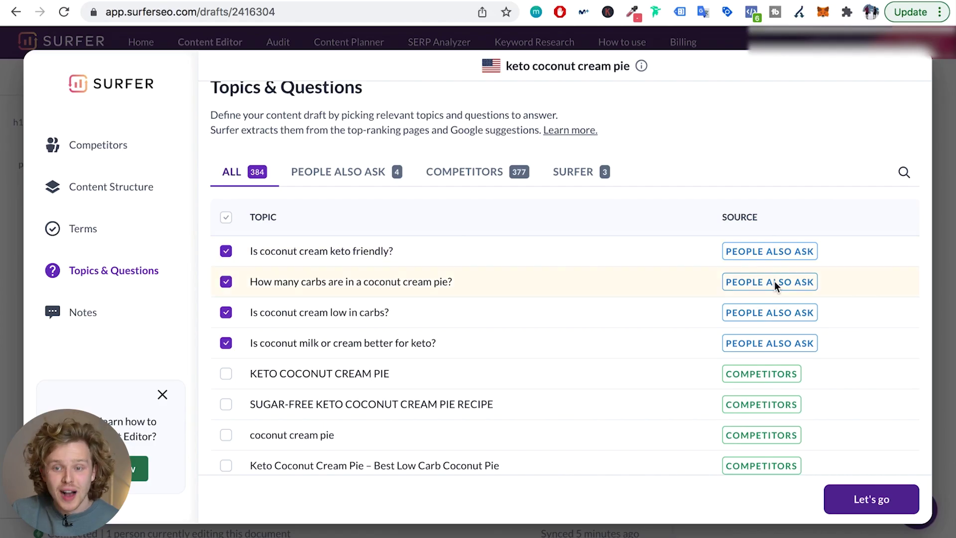
scroll(697, 329, "down", 3)
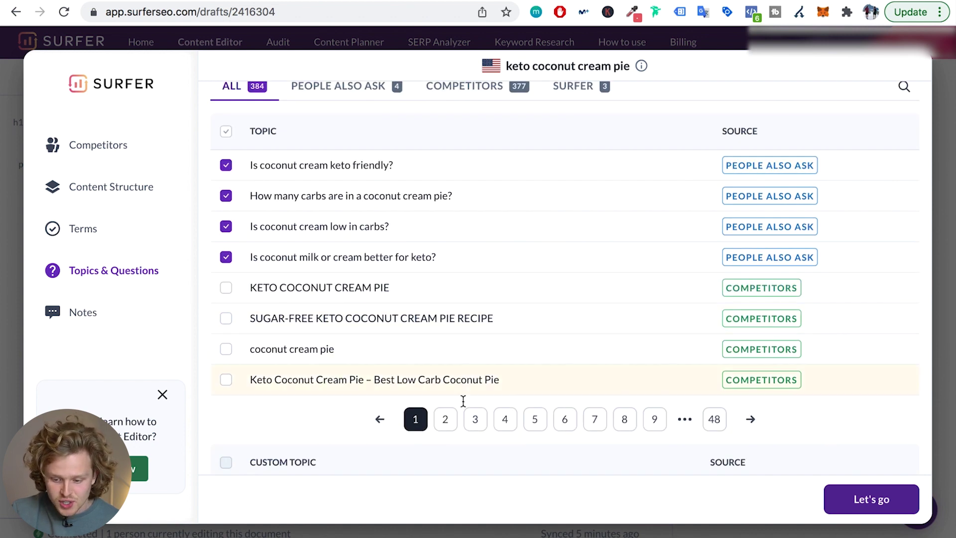
left_click(446, 419)
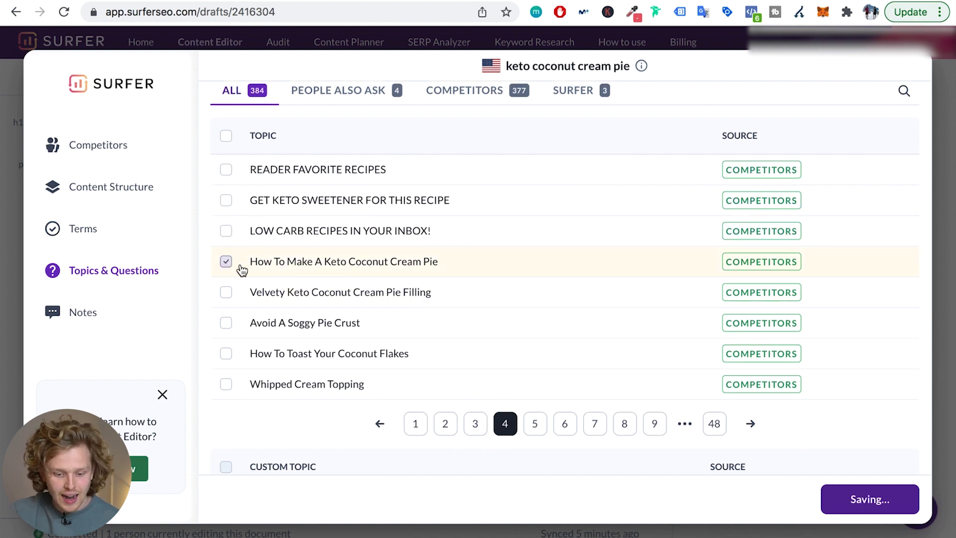
scroll(502, 315, "up", 1)
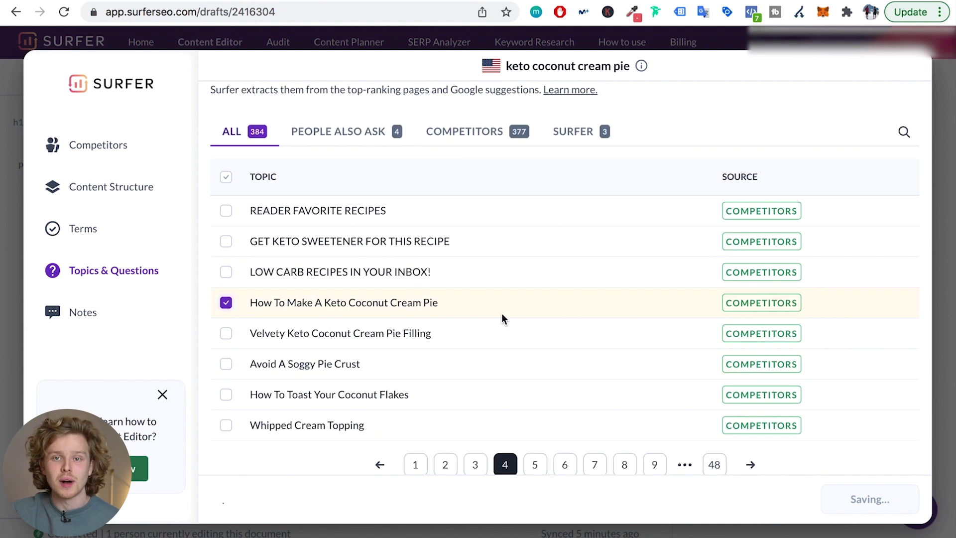
scroll(501, 312, "down", 5)
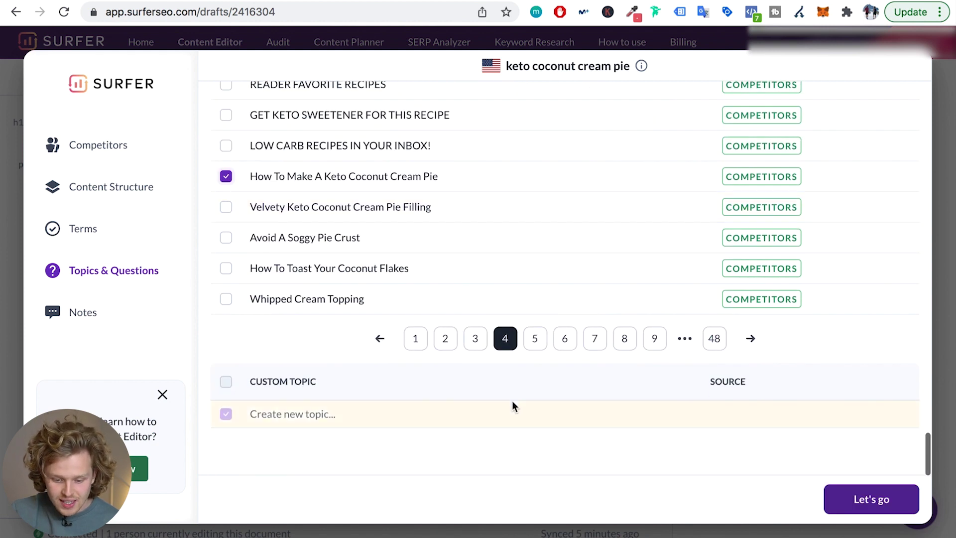
scroll(513, 403, "down", 4)
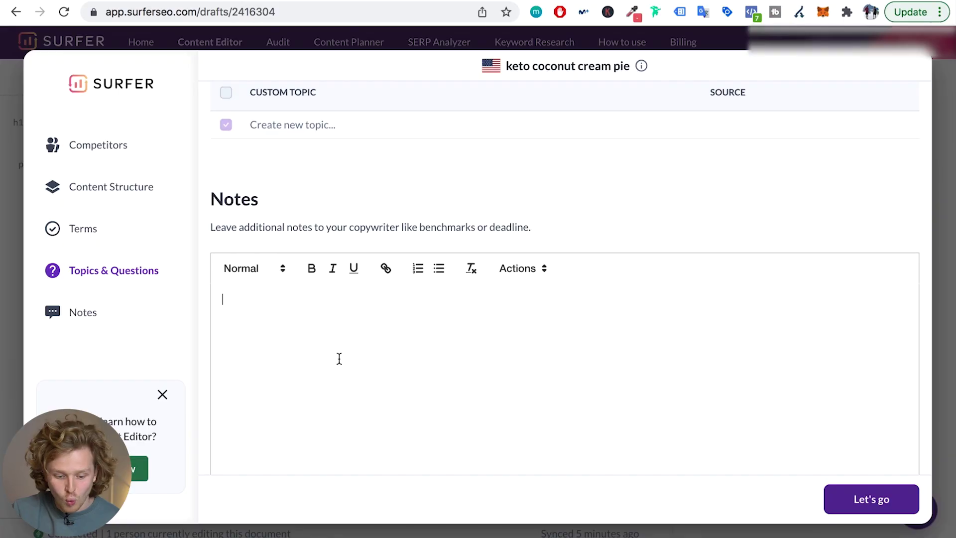
scroll(524, 389, "down", 3)
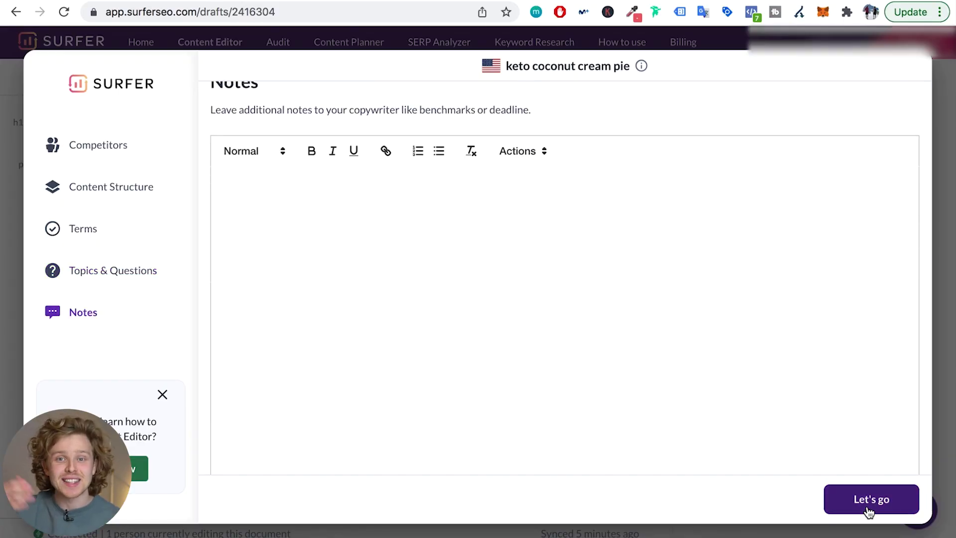
left_click(871, 499)
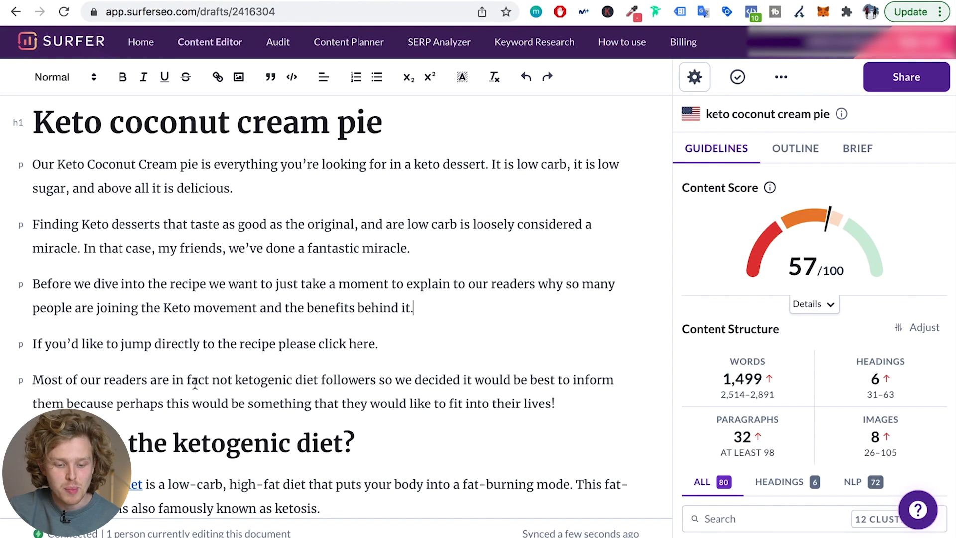
scroll(296, 445, "down", 3)
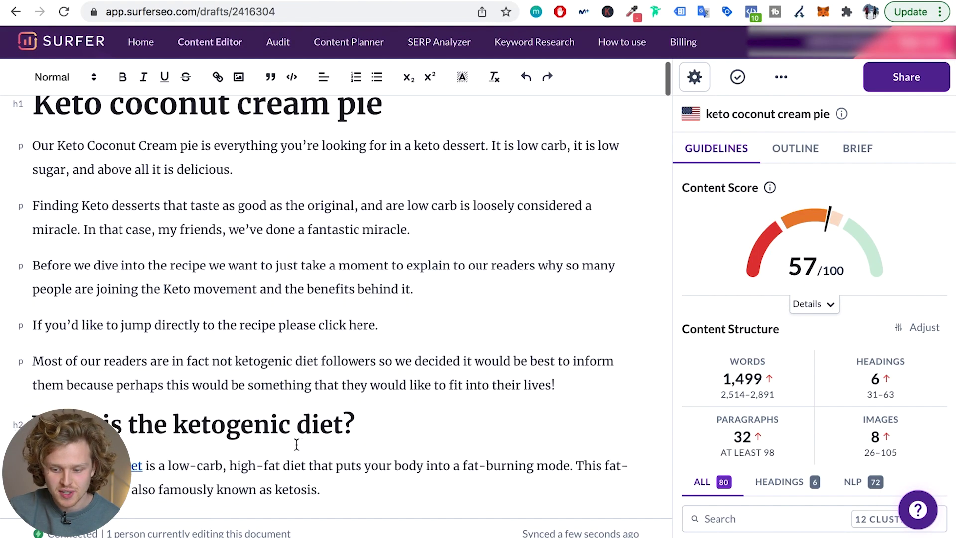
scroll(295, 444, "up", 3)
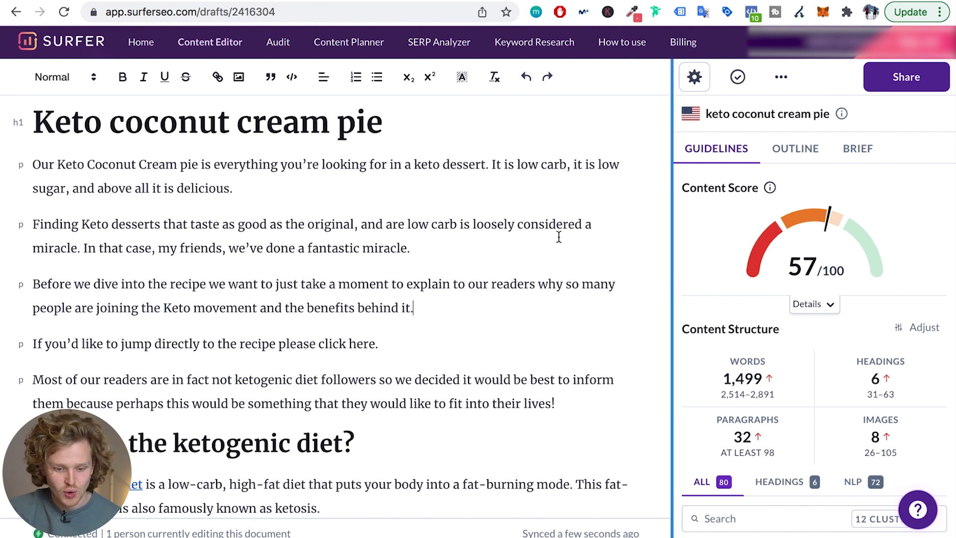
mouse_move(807, 267)
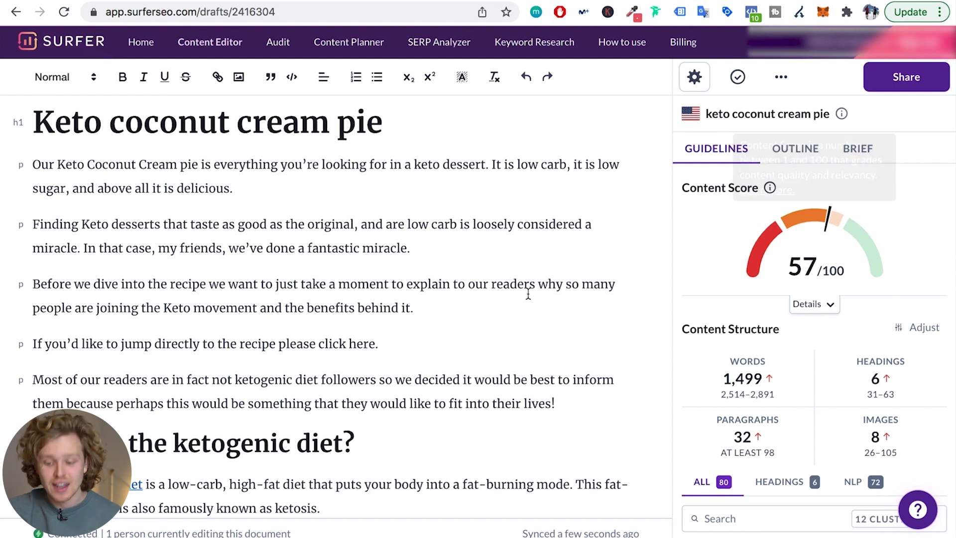
scroll(559, 335, "down", 1)
scroll(820, 340, "down", 3)
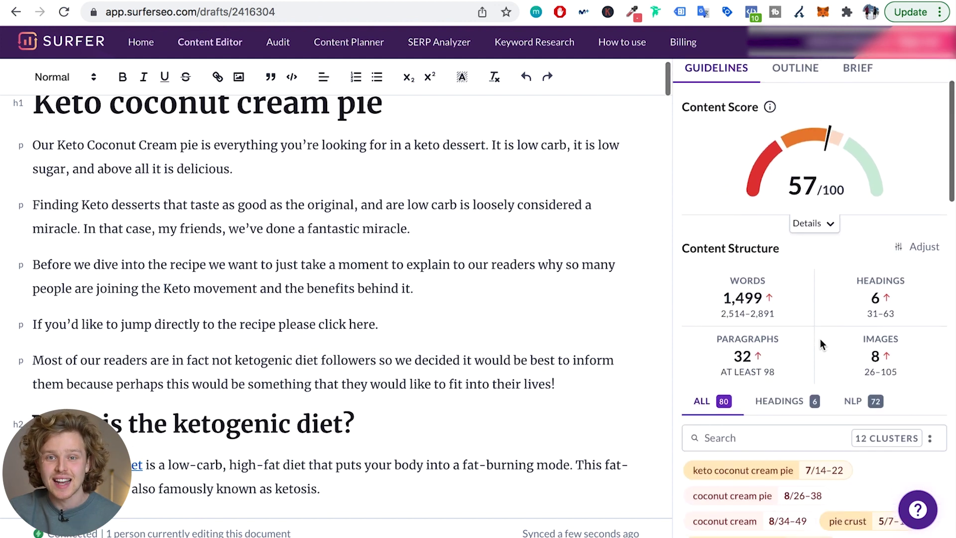
mouse_move(746, 277)
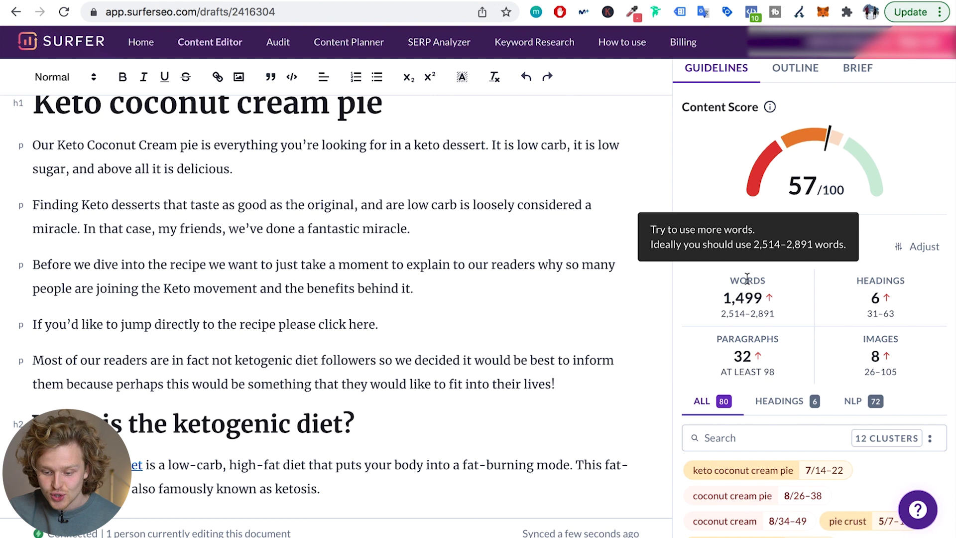
mouse_move(757, 300)
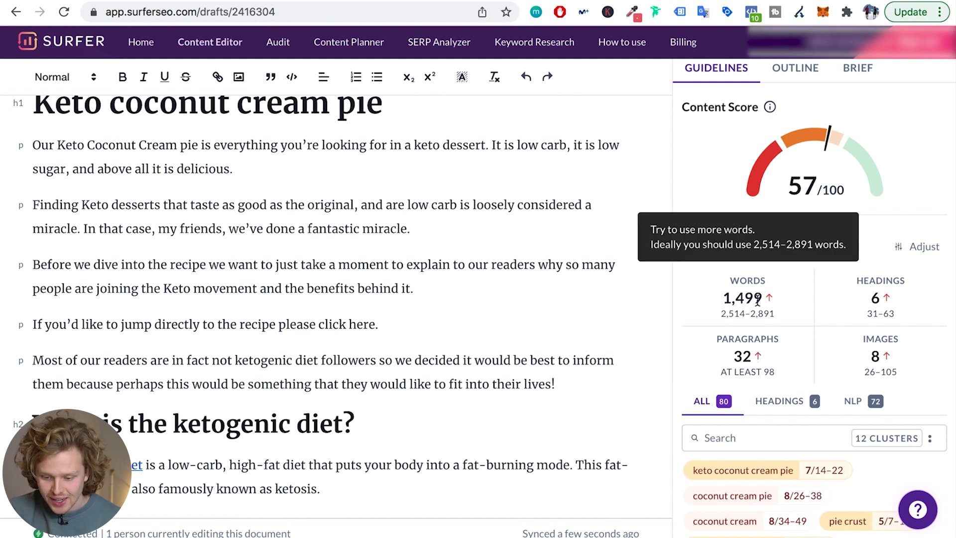
left_click_drag(721, 314, 752, 315)
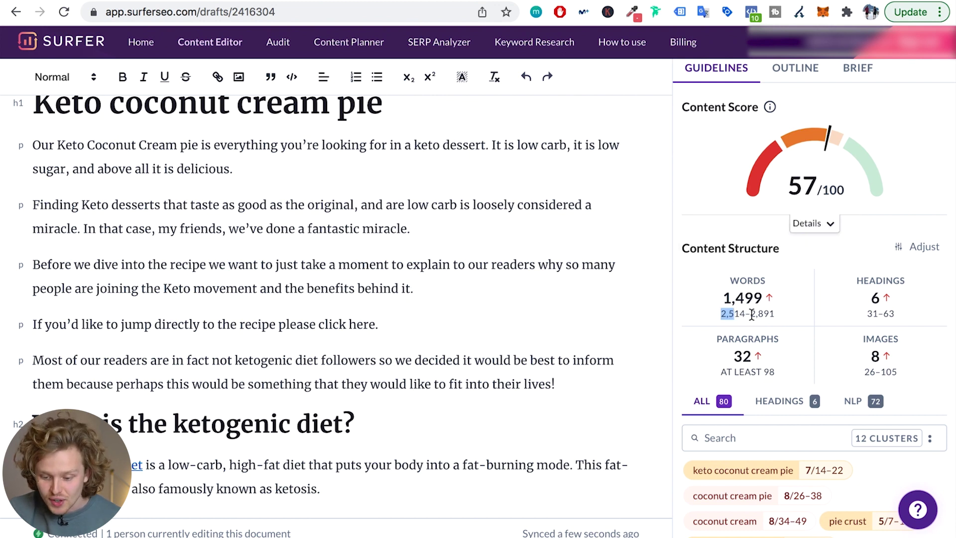
left_click(778, 319)
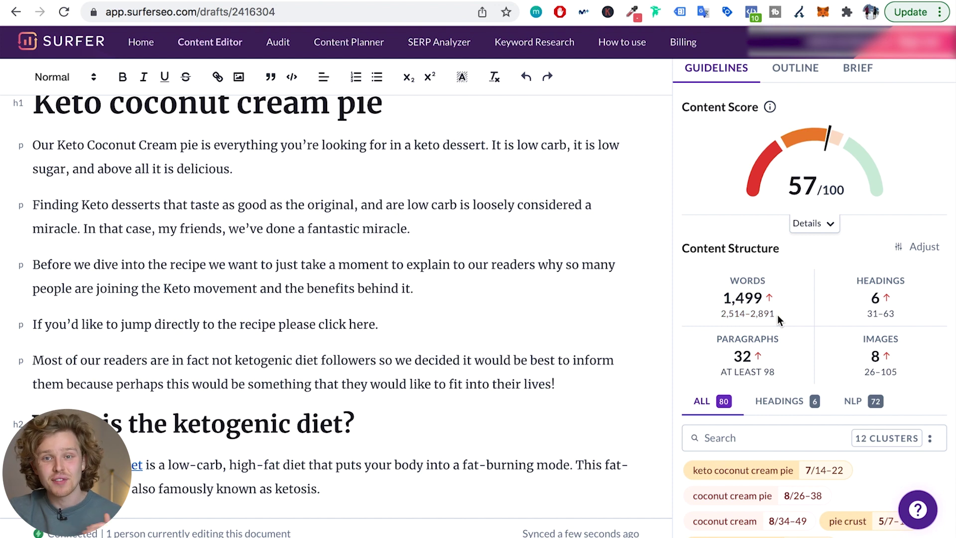
scroll(797, 313, "down", 1)
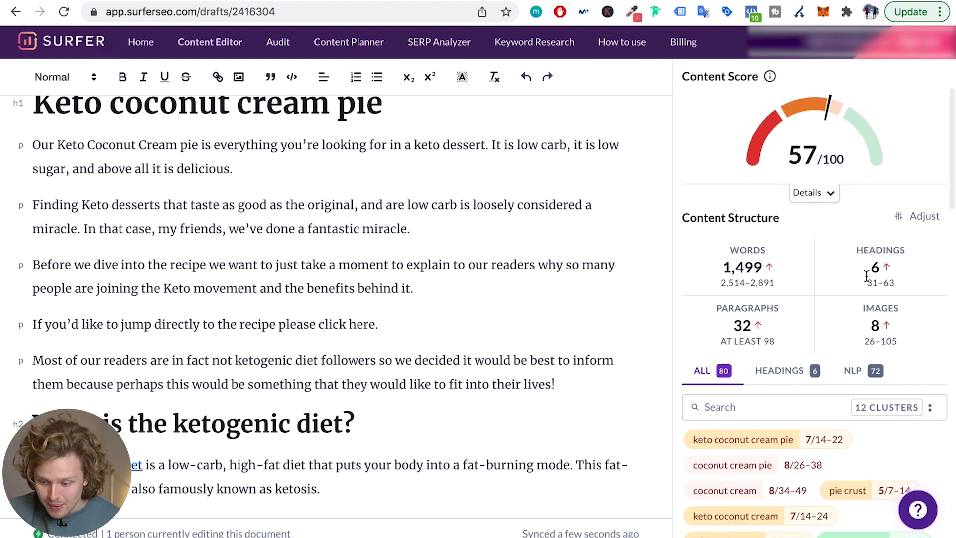
mouse_move(883, 268)
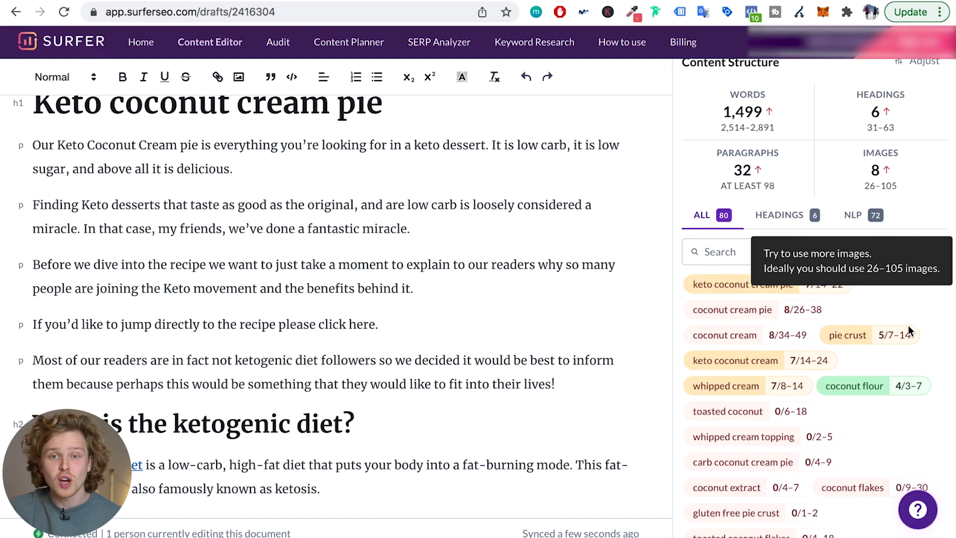
scroll(909, 325, "down", 2)
Step: Highlight where 'keto coconut cream pie' appears in the draft, then show the term display options
left_click(759, 221)
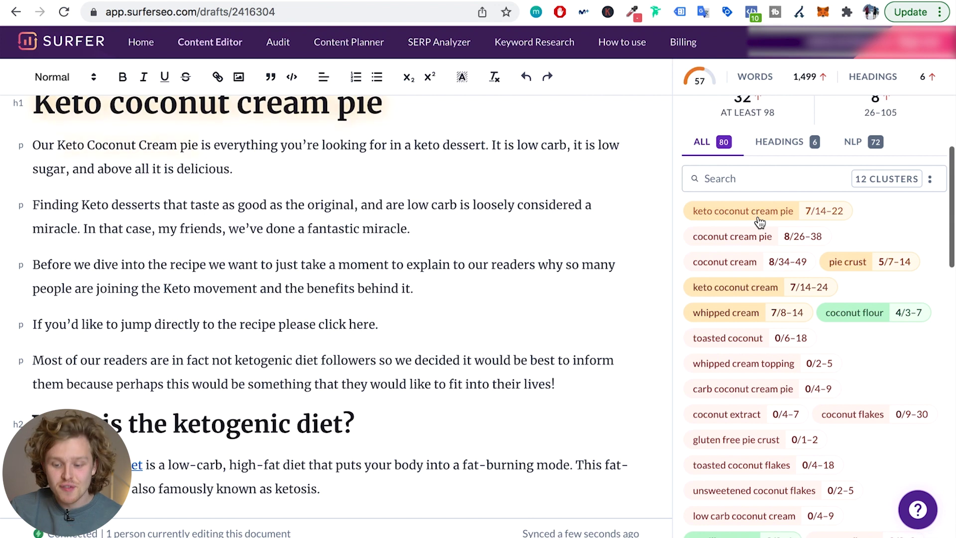
mouse_move(759, 222)
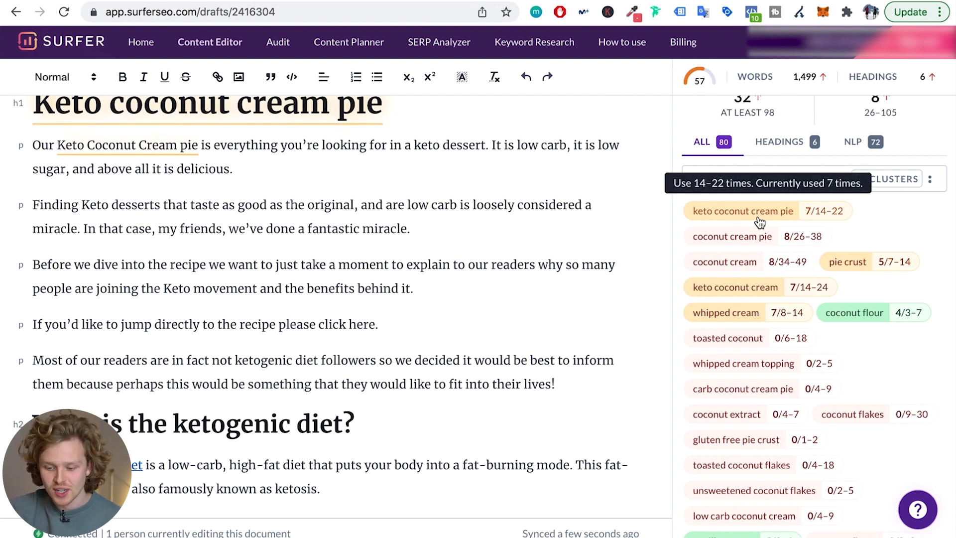
scroll(777, 259, "down", 1)
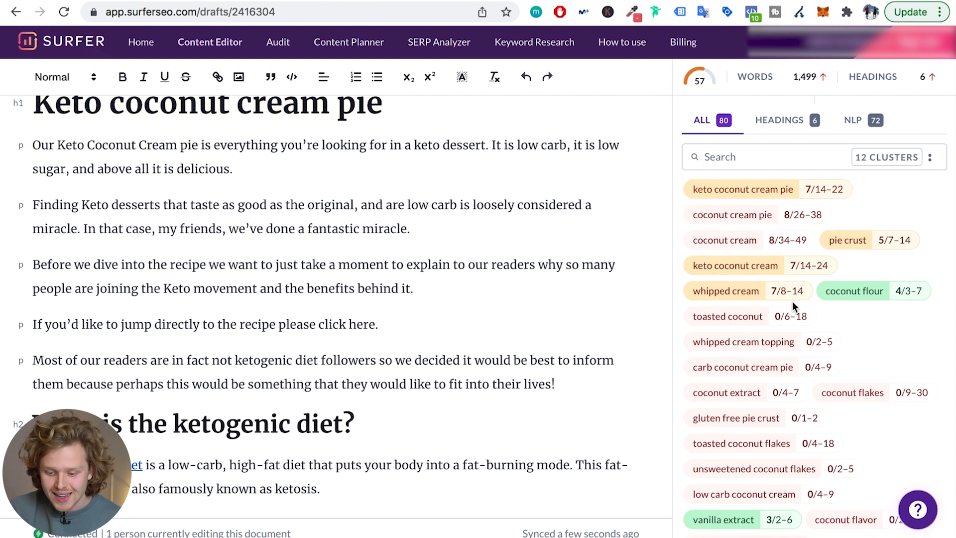
scroll(793, 301, "up", 1)
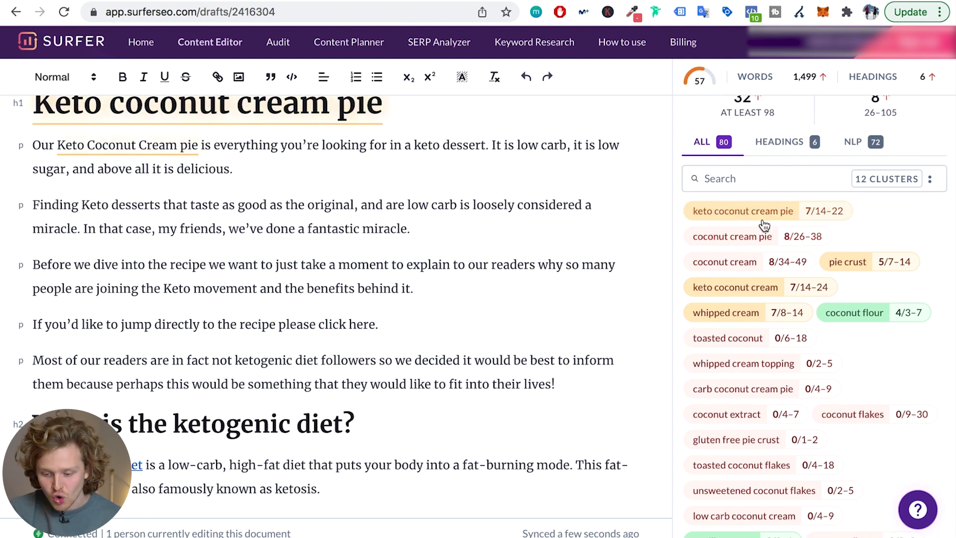
scroll(764, 224, "down", 5)
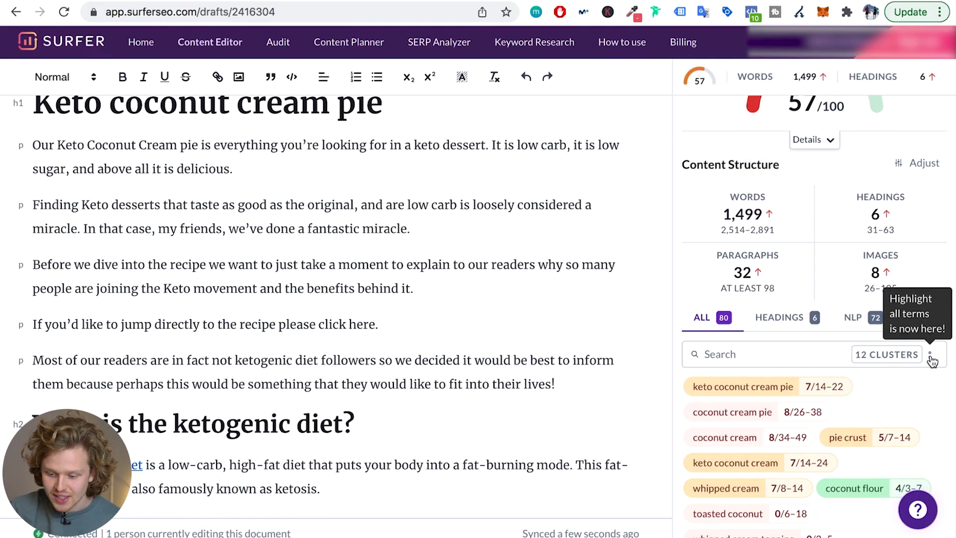
left_click(930, 355)
Step: Hide Optimized terms so the term list drops to 74 terms
scroll(891, 486, "down", 2)
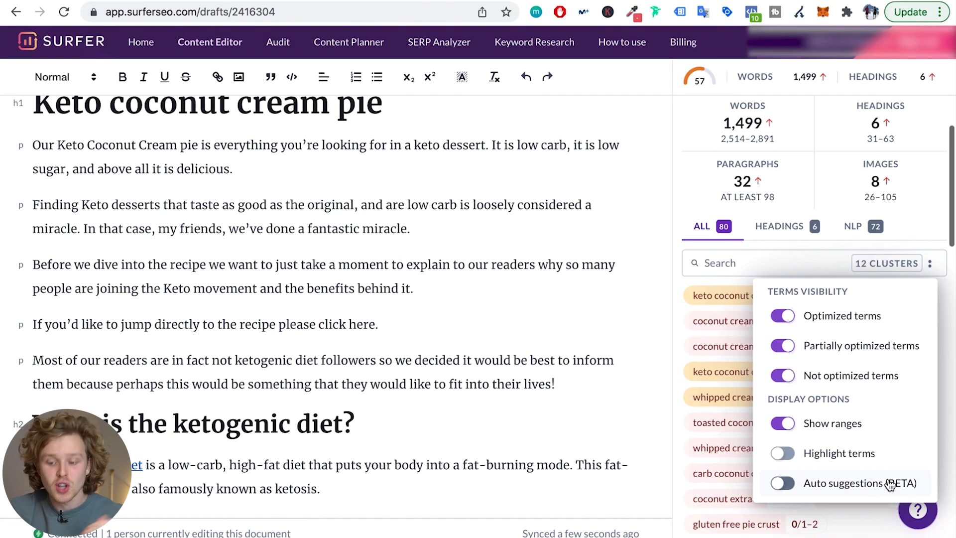
left_click(793, 323)
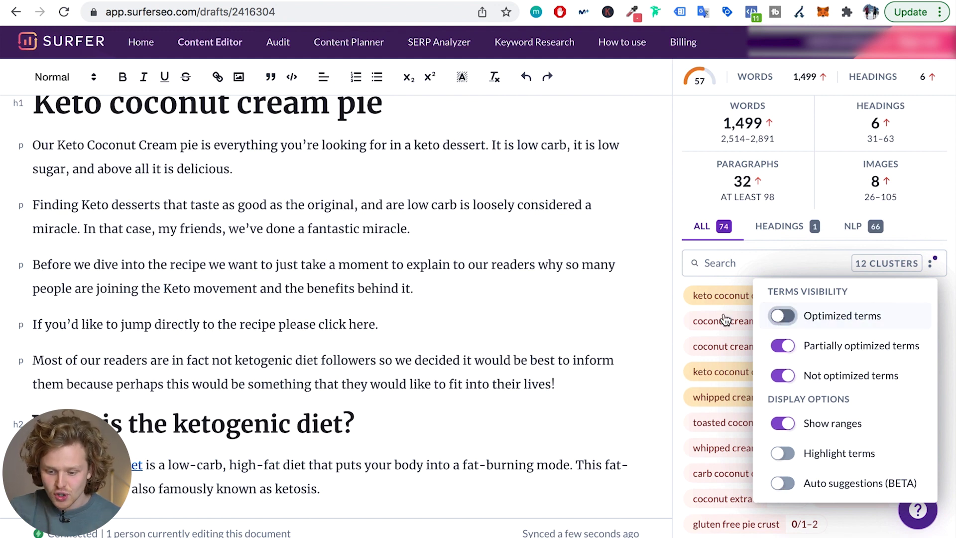
left_click(683, 288)
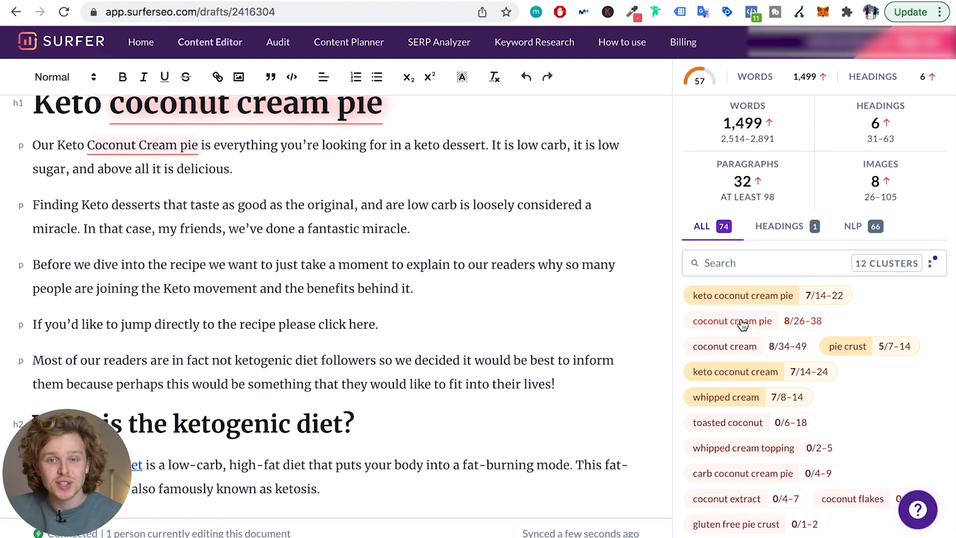
scroll(479, 259, "up", 2)
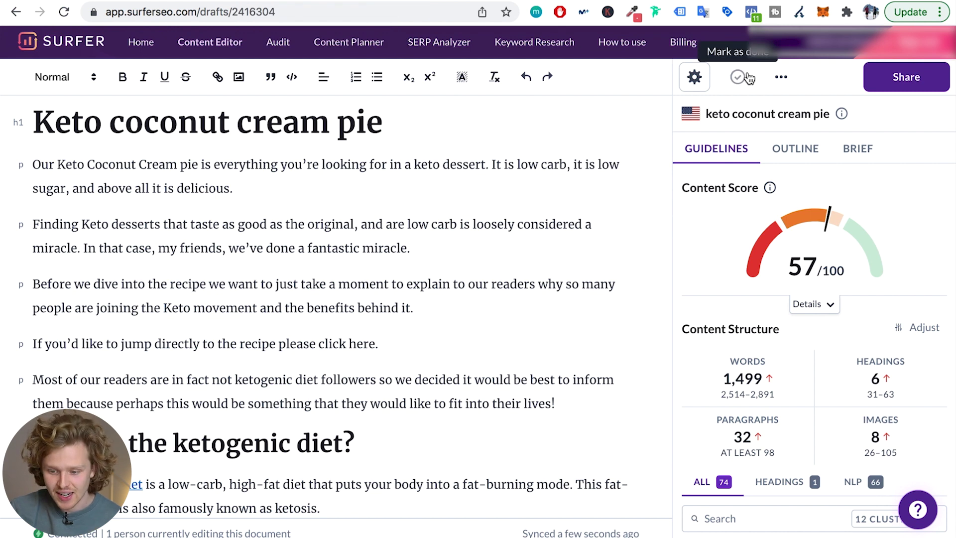
left_click(778, 80)
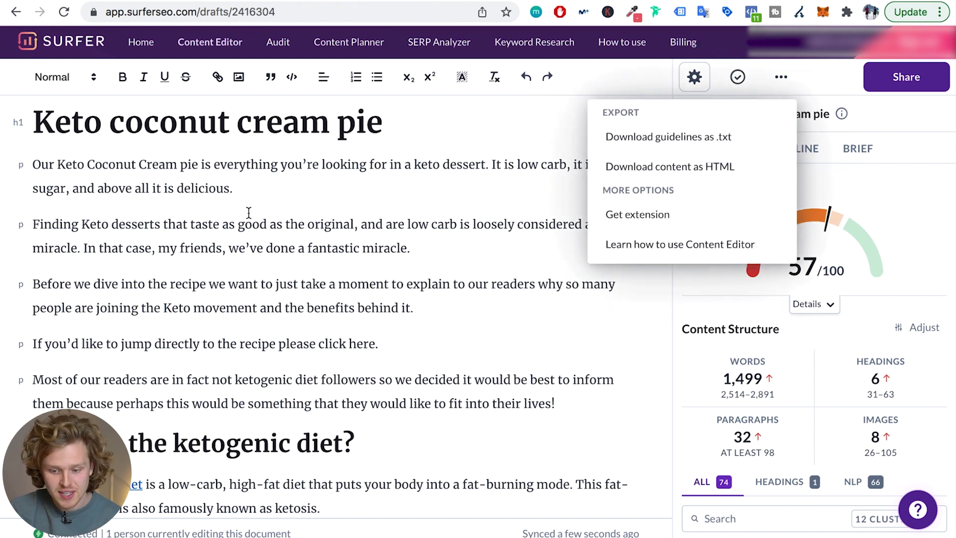
left_click(690, 180)
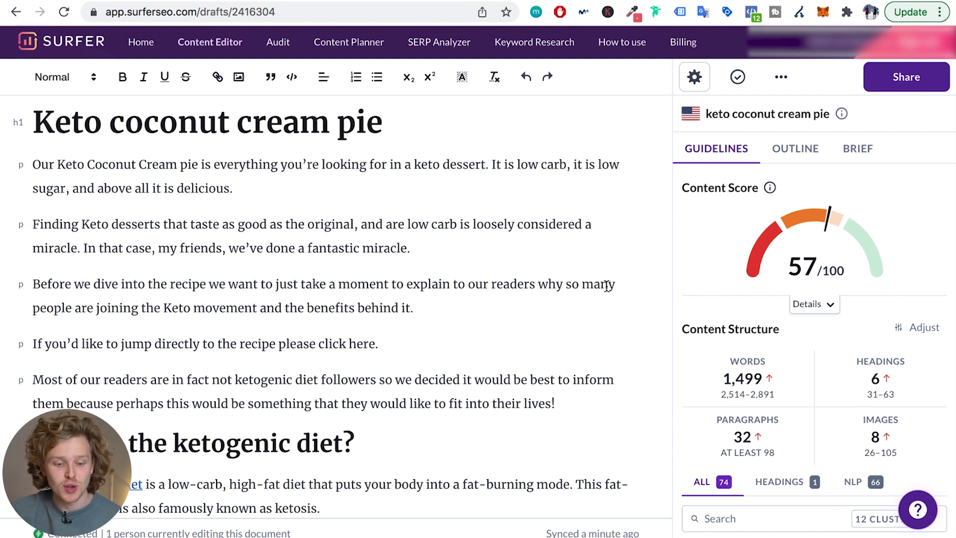
scroll(94, 301, "down", 1)
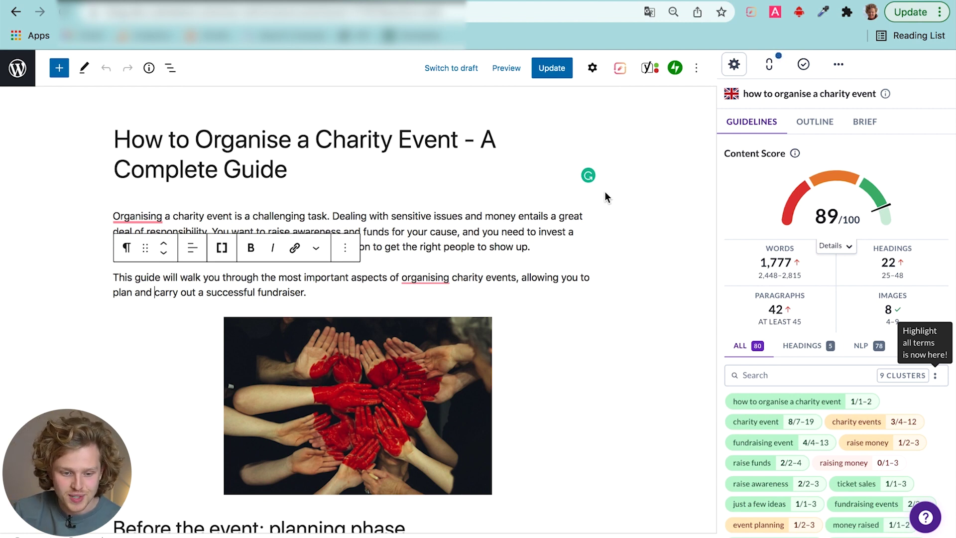
Step: Copy the draft's shareable link and paste it into a new incognito window
scroll(605, 199, "down", 1)
scroll(288, 156, "up", 1)
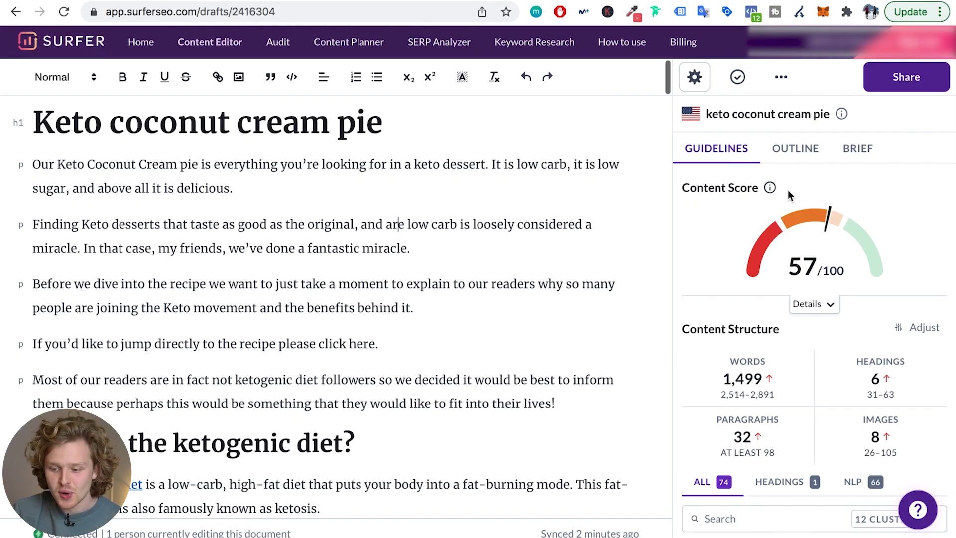
left_click(909, 85)
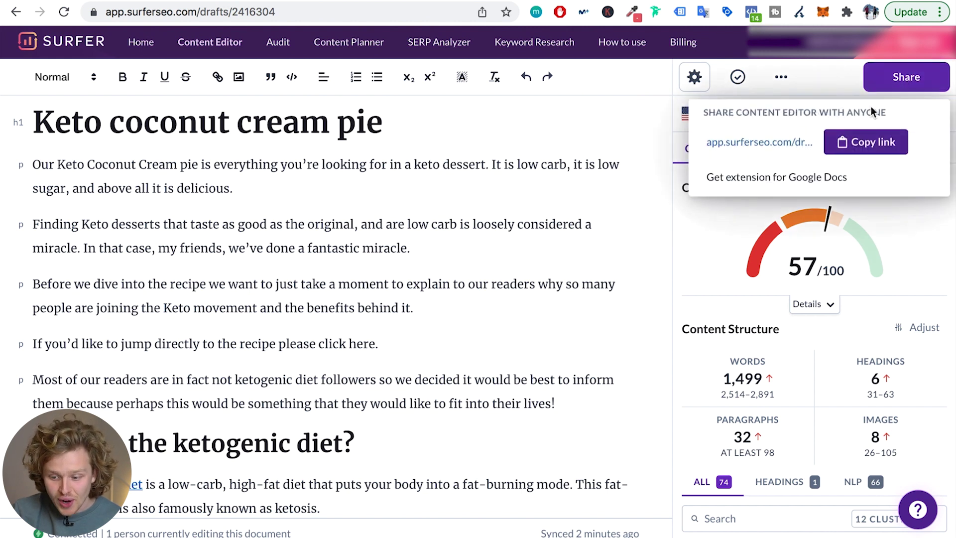
left_click(851, 144)
key("ctrl+shift+n")
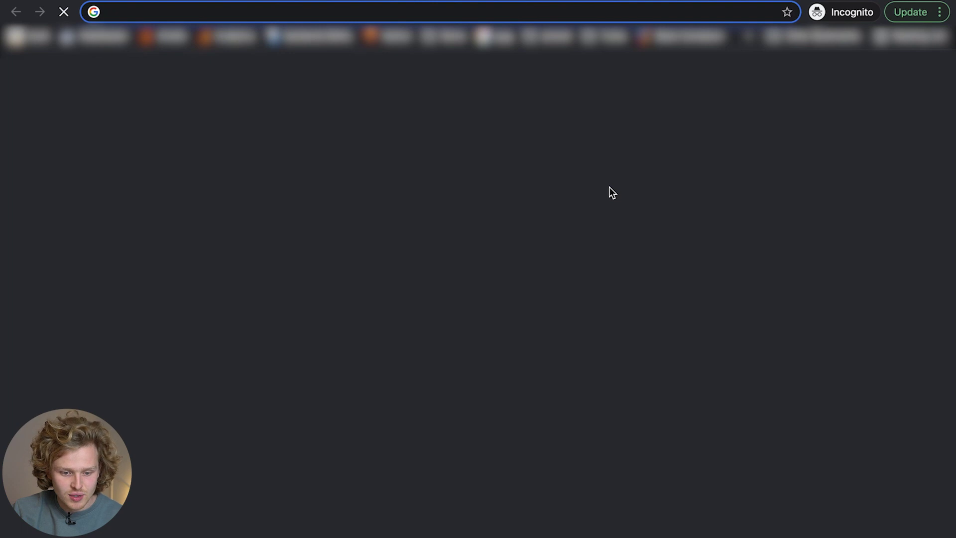
key("ctrl+v")
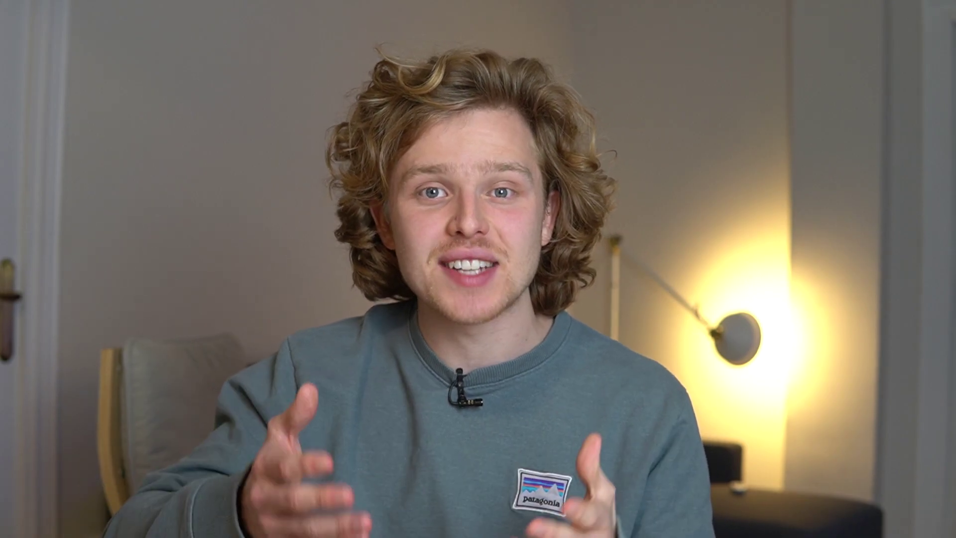